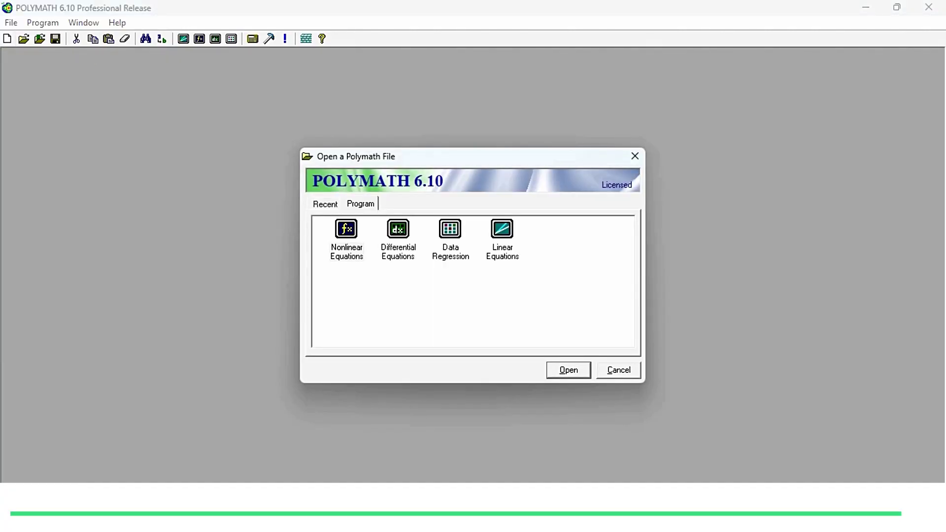
- Open the differential equations solver and add d(Fa)/d(V) = ra with Fa(0) = 2.26e-5
{"action": "left_click", "coordinate": [398, 231]}
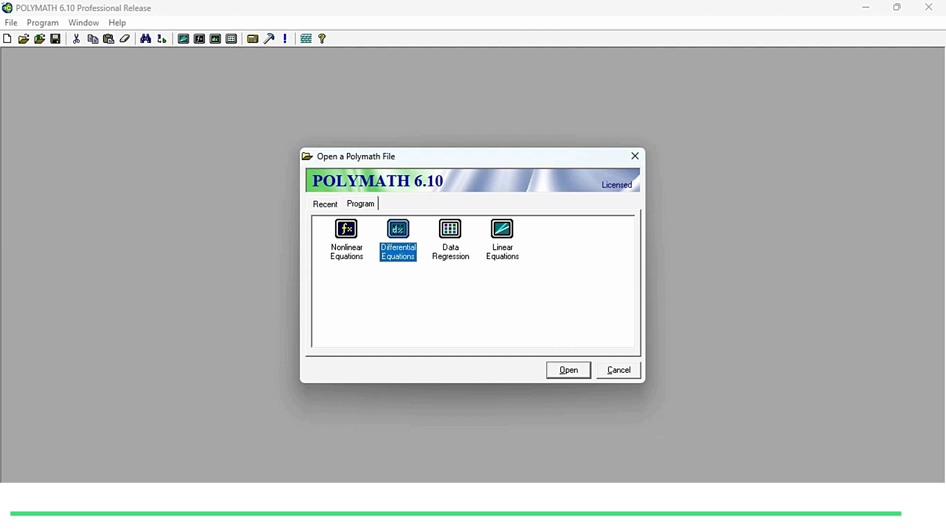
{"action": "key", "text": "Return"}
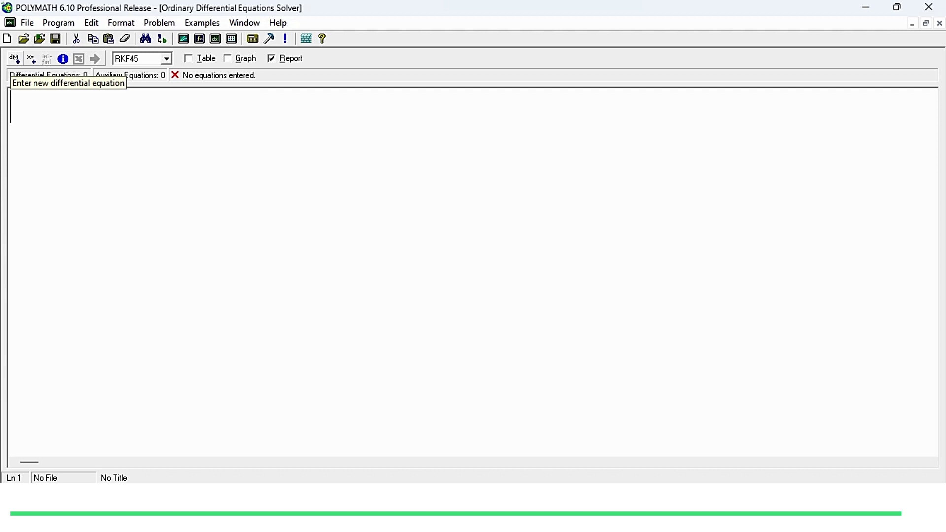
{"action": "left_click", "coordinate": [14, 58]}
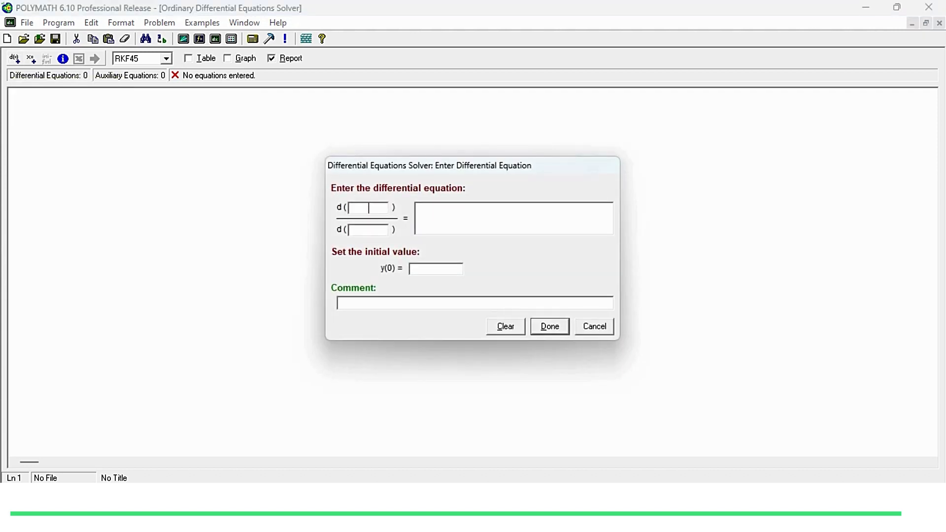
{"action": "type", "text": "Fa"}
{"action": "type", "text": "Vr"}
{"action": "left_click", "coordinate": [417, 209]}
{"action": "type", "text": "ra"}
{"action": "left_click", "coordinate": [412, 269]}
{"action": "type", "text": "2.26e-5"}
{"action": "key", "text": "Return"}
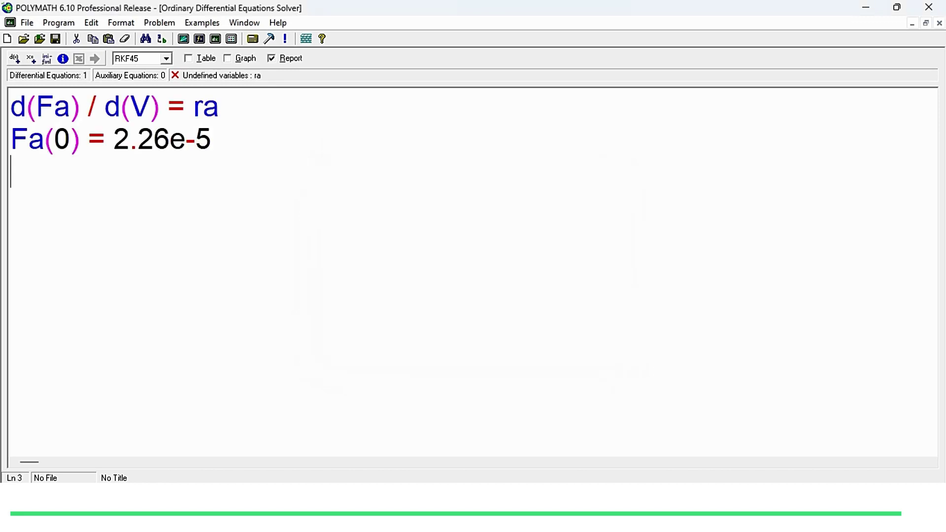
- Add the equation d(Fb)/d(V) = rb with initial value Fb(0) = 0
{"action": "left_click", "coordinate": [15, 59]}
{"action": "type", "text": "Fb"}
{"action": "left_click", "coordinate": [417, 209]}
{"action": "type", "text": "r"}
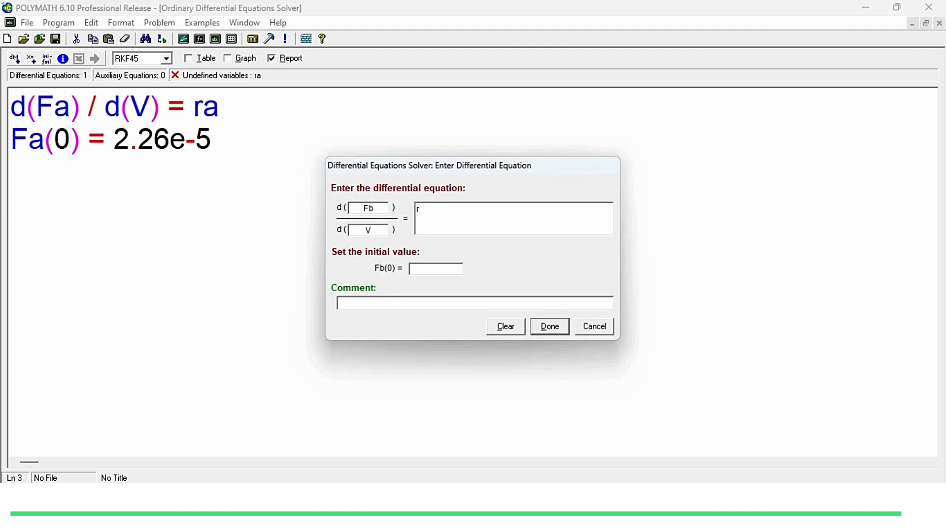
{"action": "type", "text": "b"}
{"action": "left_click", "coordinate": [412, 269]}
{"action": "type", "text": "0"}
{"action": "key", "text": "Return"}
- Add the equation d(Fc)/d(V) = rc with initial value Fc(0) = 0
{"action": "left_click", "coordinate": [10, 237]}
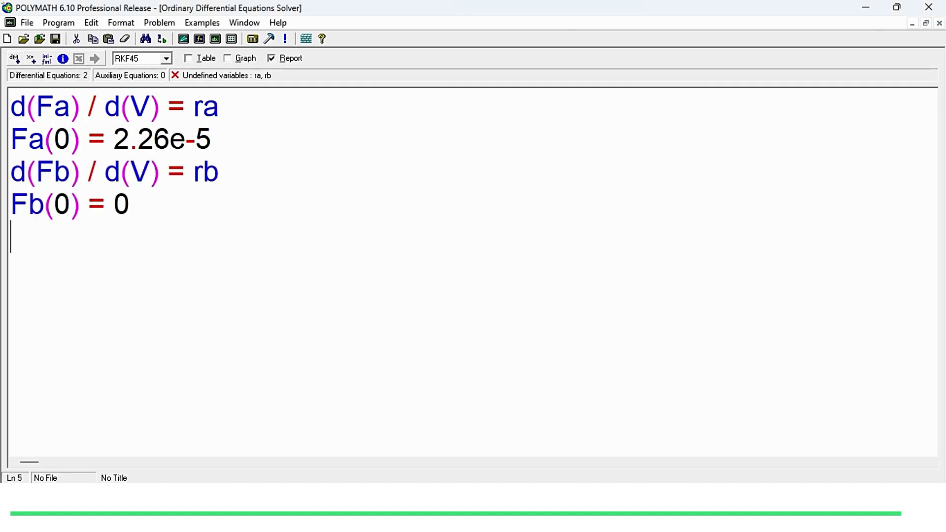
{"action": "key", "text": "ctrl+d"}
{"action": "type", "text": "Fc"}
{"action": "left_click", "coordinate": [416, 209]}
{"action": "type", "text": "rc"}
{"action": "key", "text": "Tab"}
{"action": "type", "text": "0"}
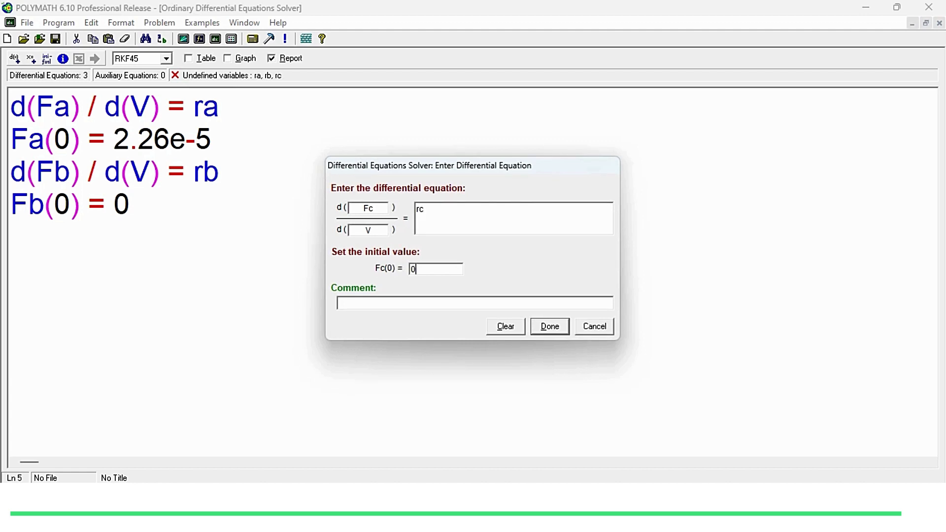
{"action": "key", "text": "Return"}
{"action": "left_click", "coordinate": [10, 303]}
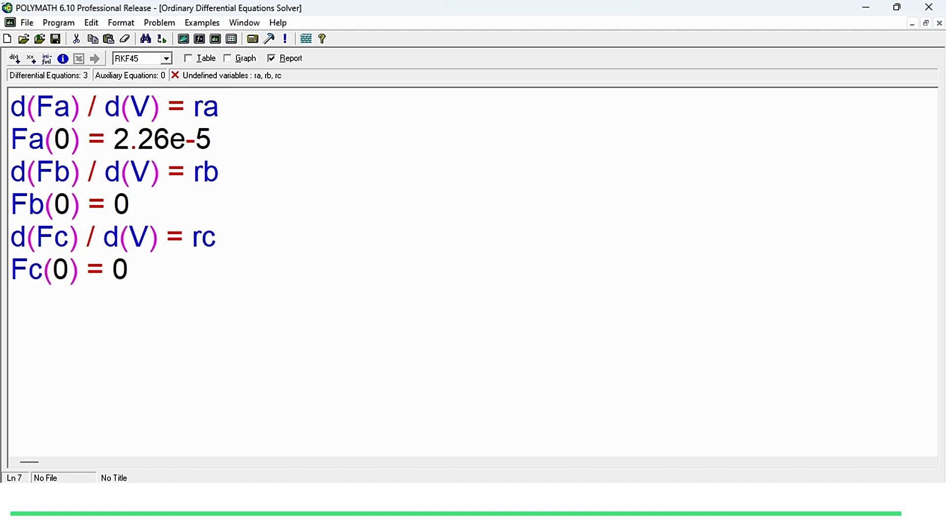
- Enter the rate laws ra = -k*Ca^2, rb = -ra and rc = 1/2*(-ra)
{"action": "type", "text": "ra = -"}
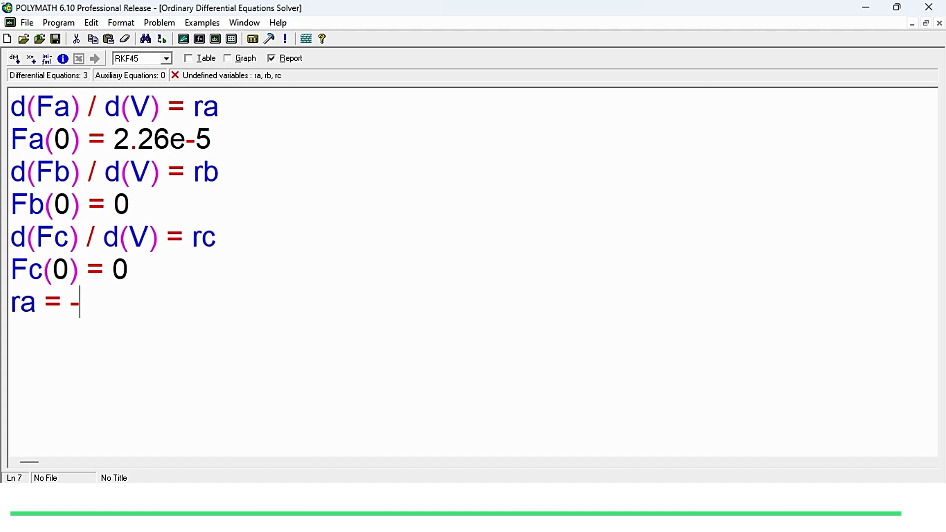
{"action": "type", "text": "k*Ca"}
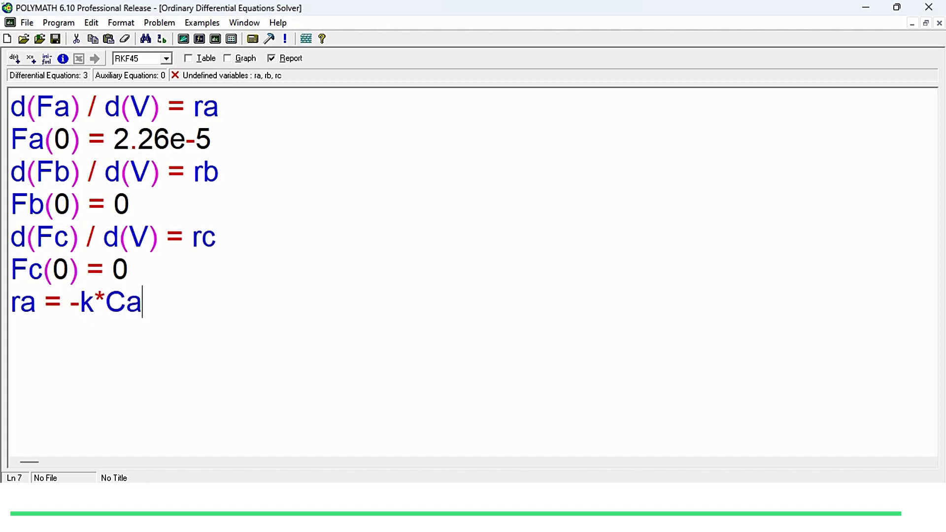
{"action": "type", "text": "^2"}
{"action": "key", "text": "Return"}
{"action": "type", "text": "rb = "}
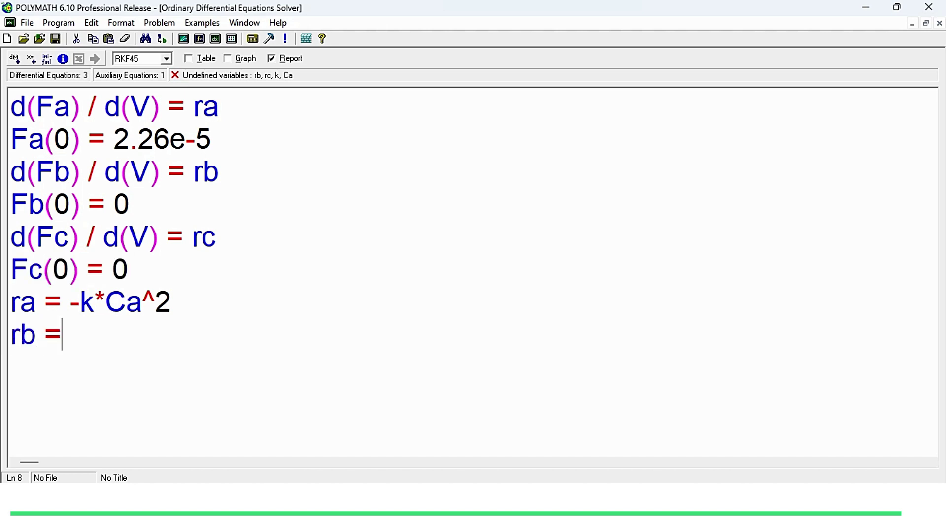
{"action": "type", "text": "-ra"}
{"action": "key", "text": "Return"}
{"action": "type", "text": "rc "}
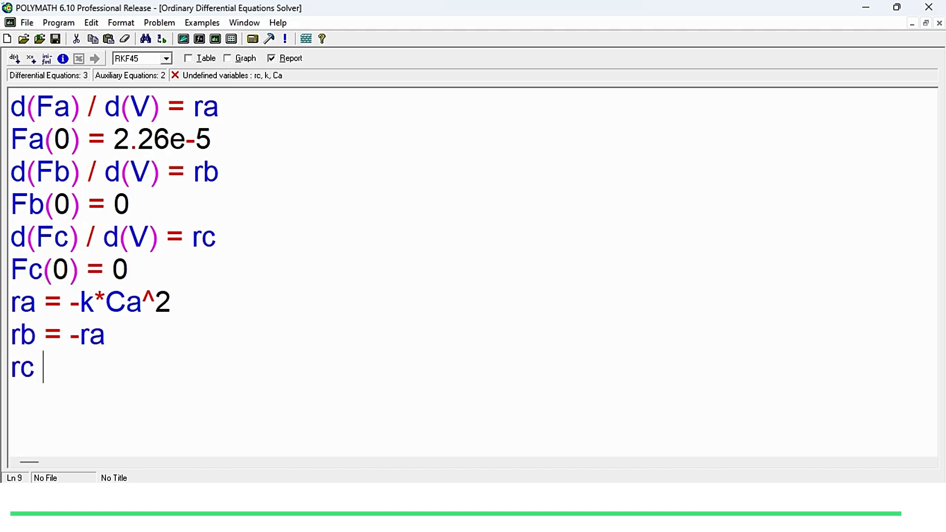
{"action": "type", "text": "= 1/2*(r"}
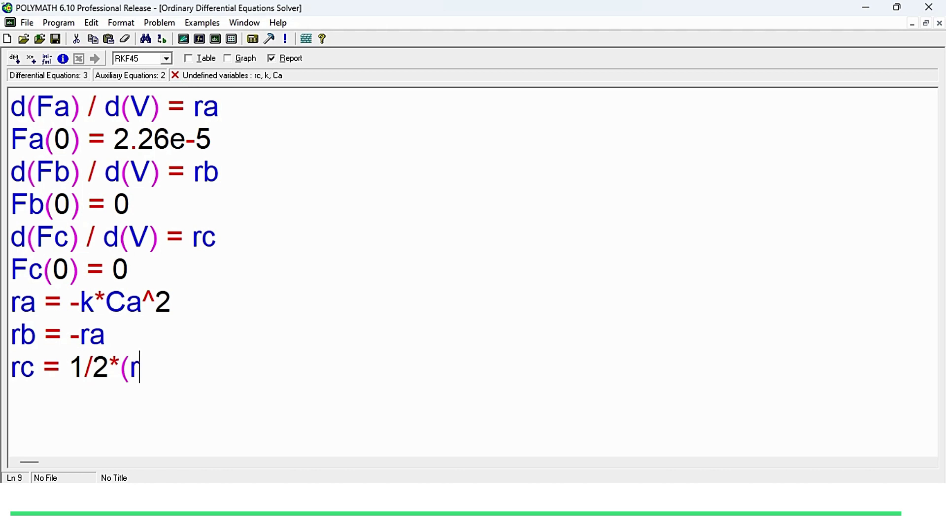
{"action": "key", "text": "BackSpace"}
{"action": "type", "text": "-ra)"}
{"action": "key", "text": "Return"}
- Define k = 0.29*exp(E/R1*(1/500-1/T)), correcting R to R1
{"action": "type", "text": "k="}
{"action": "key", "text": "BackSpace"}
{"action": "type", "text": "="}
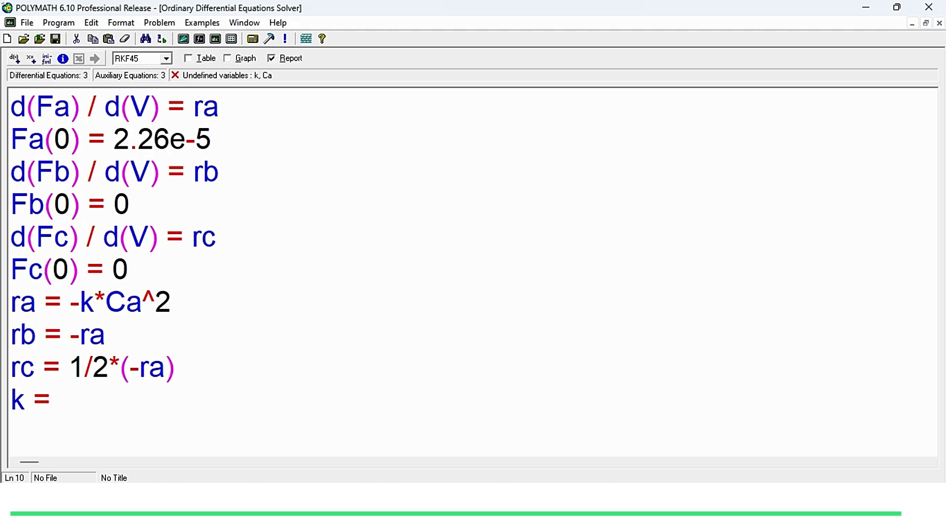
{"action": "type", "text": "0.29*e"}
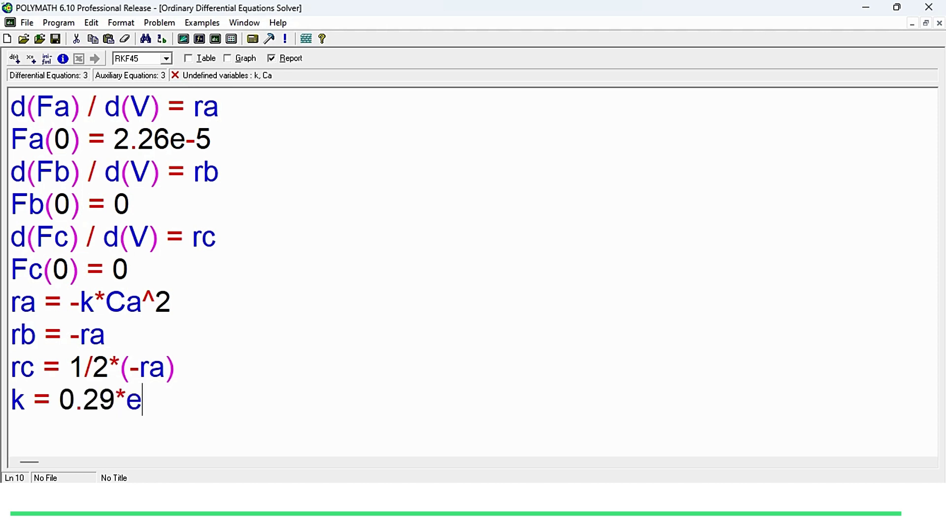
{"action": "type", "text": "xp(E/R"}
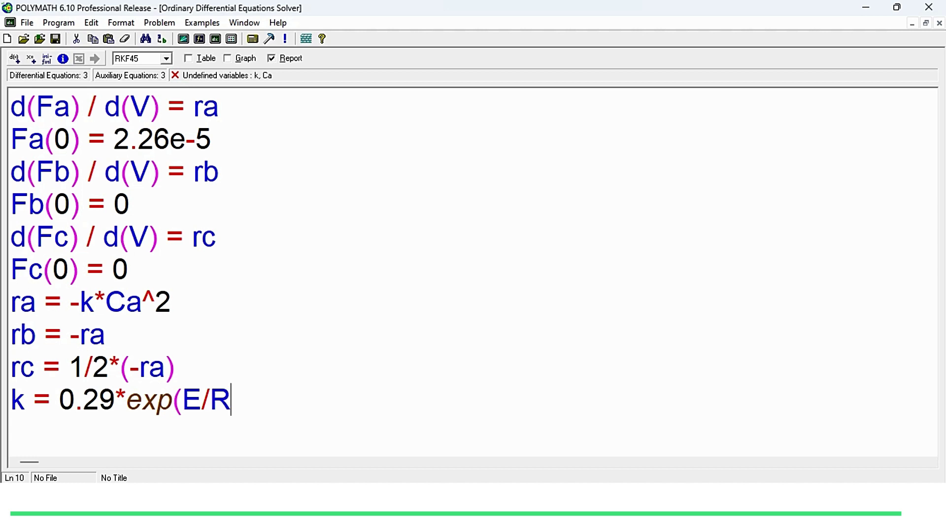
{"action": "type", "text": "*(1/500-=1"}
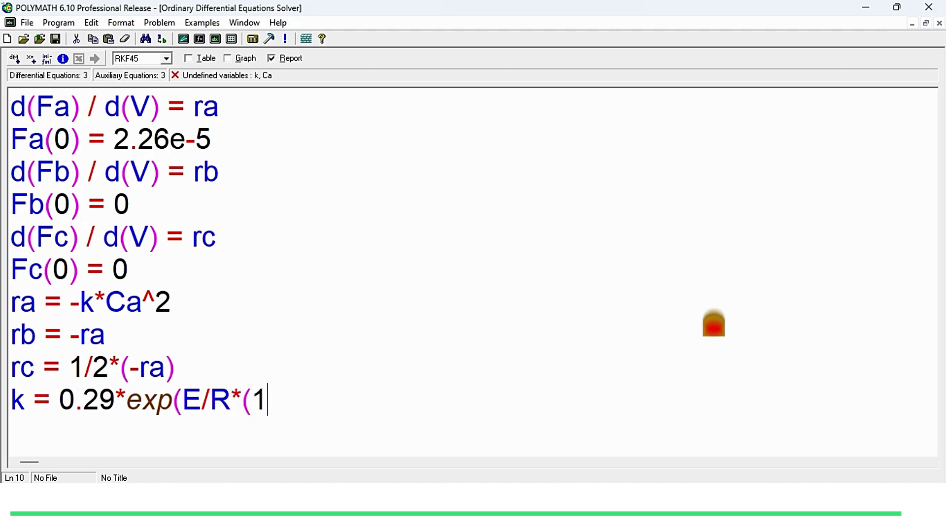
{"action": "key", "text": "BackSpace"}
{"action": "key", "text": "BackSpace"}
{"action": "type", "text": "1/T))"}
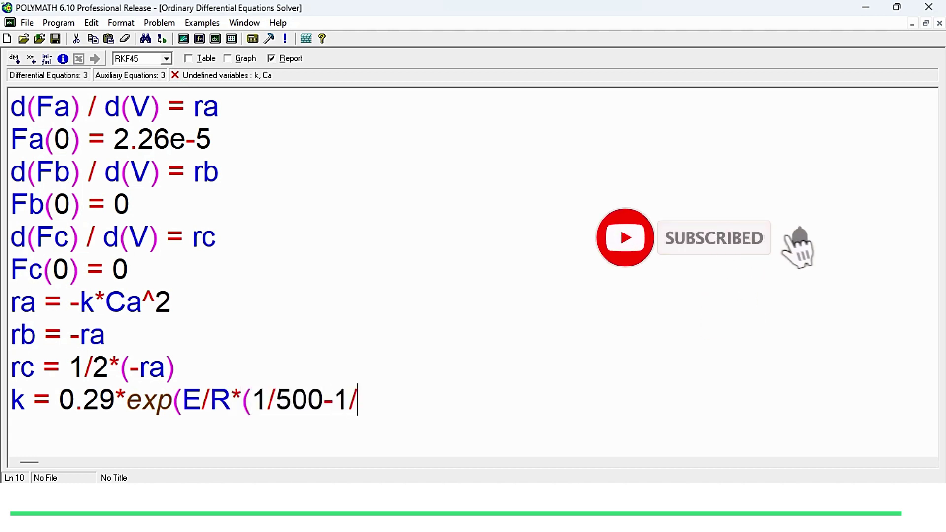
{"action": "key", "text": "Left"}
{"action": "key", "text": "Left"}
{"action": "key", "text": "Left"}
{"action": "key", "text": "Left"}
{"action": "key", "text": "Left"}
{"action": "key", "text": "Left"}
{"action": "key", "text": "Left"}
{"action": "key", "text": "Left"}
{"action": "key", "text": "Left"}
{"action": "key", "text": "Left"}
{"action": "key", "text": "Left"}
{"action": "key", "text": "Left"}
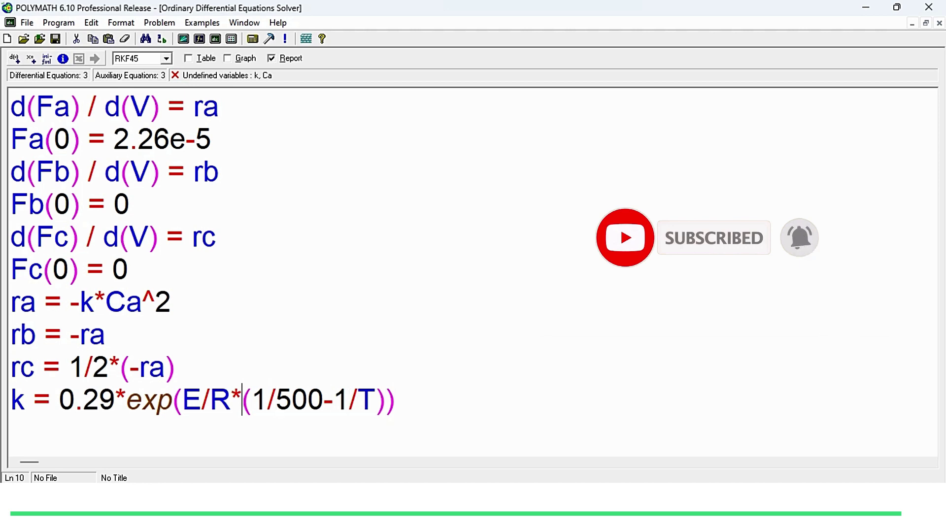
{"action": "key", "text": "Left"}
{"action": "type", "text": "1"}
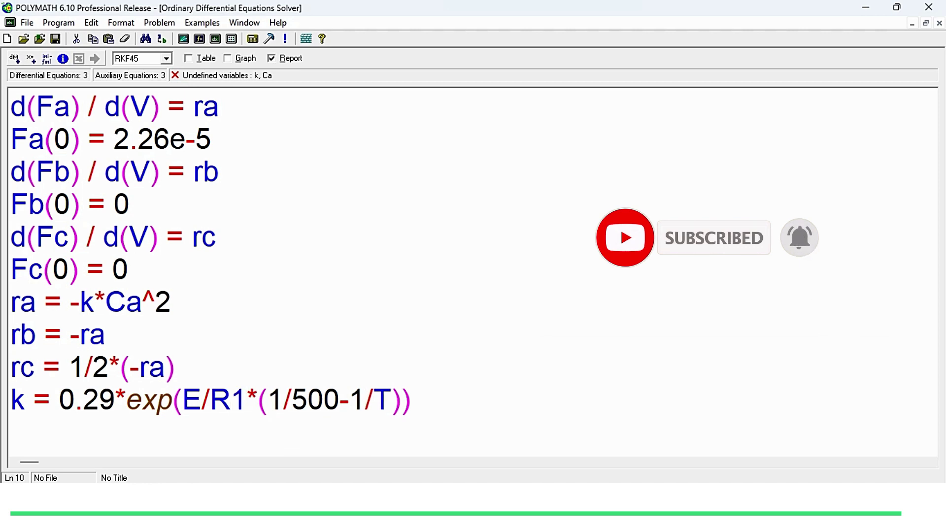
{"action": "key", "text": "Right"}
{"action": "key", "text": "Right"}
{"action": "key", "text": "Right"}
{"action": "key", "text": "Right"}
{"action": "key", "text": "Right"}
{"action": "key", "text": "Right"}
{"action": "key", "text": "Right"}
{"action": "key", "text": "Right"}
{"action": "key", "text": "Right"}
{"action": "key", "text": "Right"}
{"action": "key", "text": "Right"}
{"action": "key", "text": "Right"}
{"action": "key", "text": "Right"}
{"action": "key", "text": "Return"}
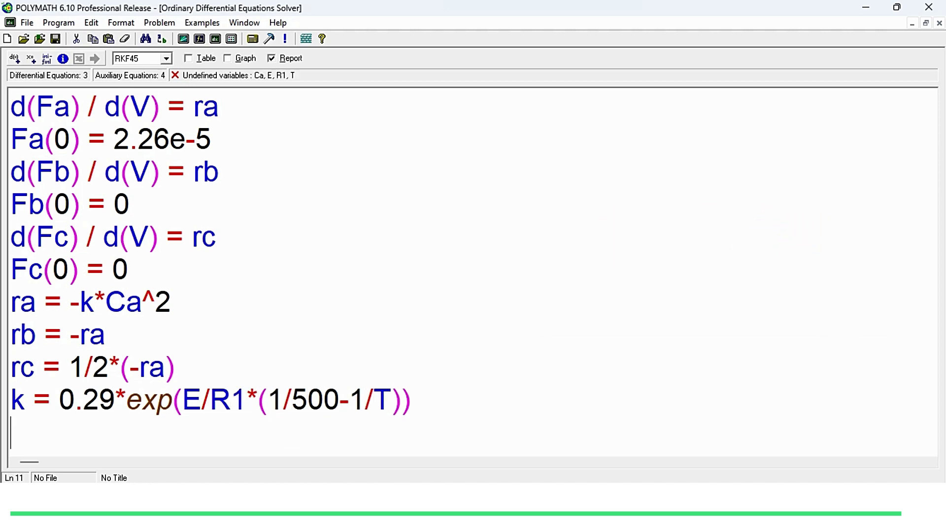
- Define constants E = 24000, R1 = 1.987 and T = 698
{"action": "type", "text": "E = "}
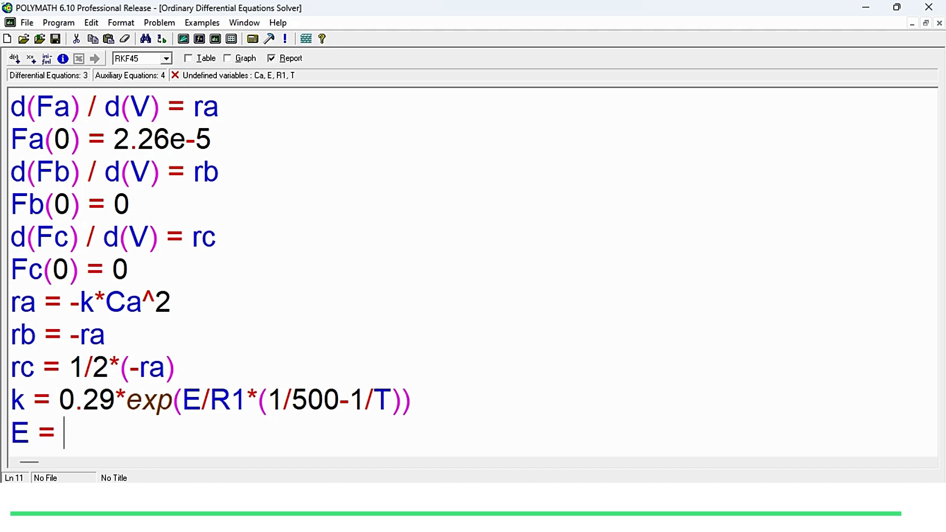
{"action": "type", "text": "24000"}
{"action": "key", "text": "Return"}
{"action": "type", "text": "R1"}
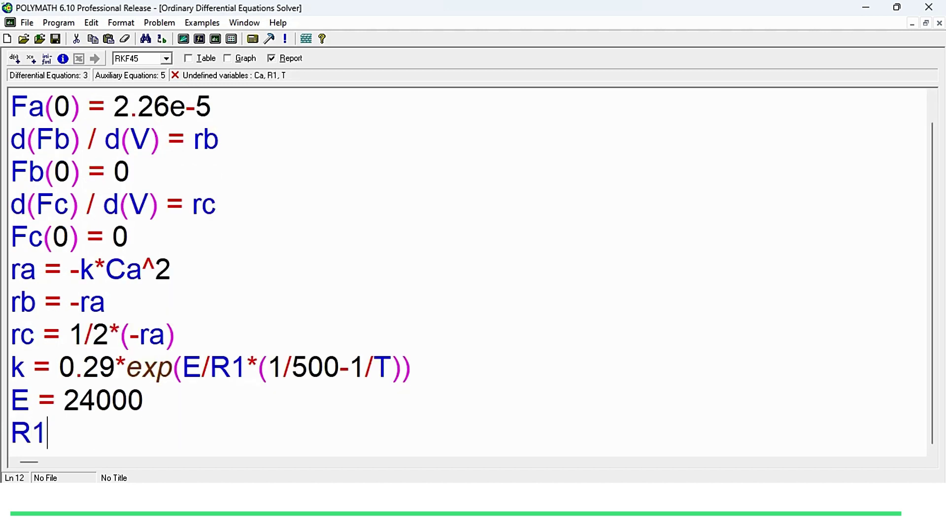
{"action": "type", "text": " = 1.987"}
{"action": "key", "text": "Return"}
{"action": "type", "text": "T = 698"}
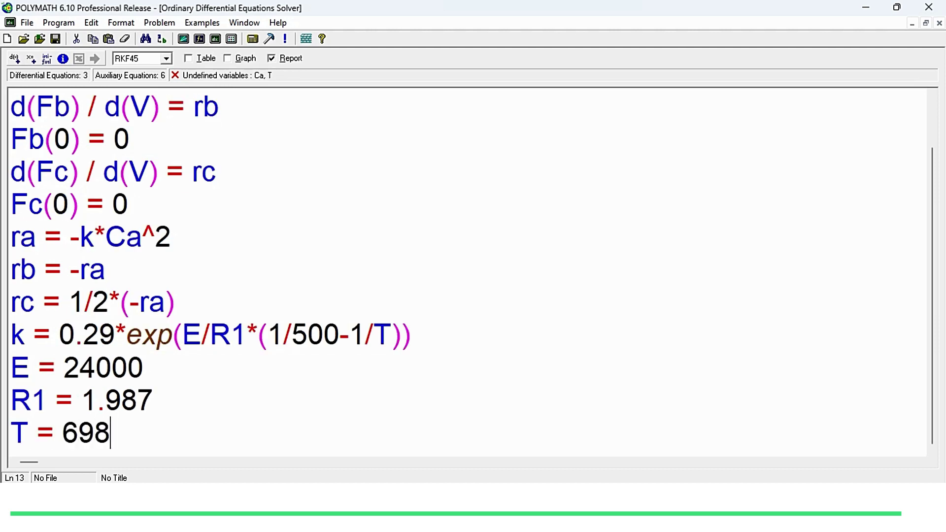
{"action": "key", "text": "Return"}
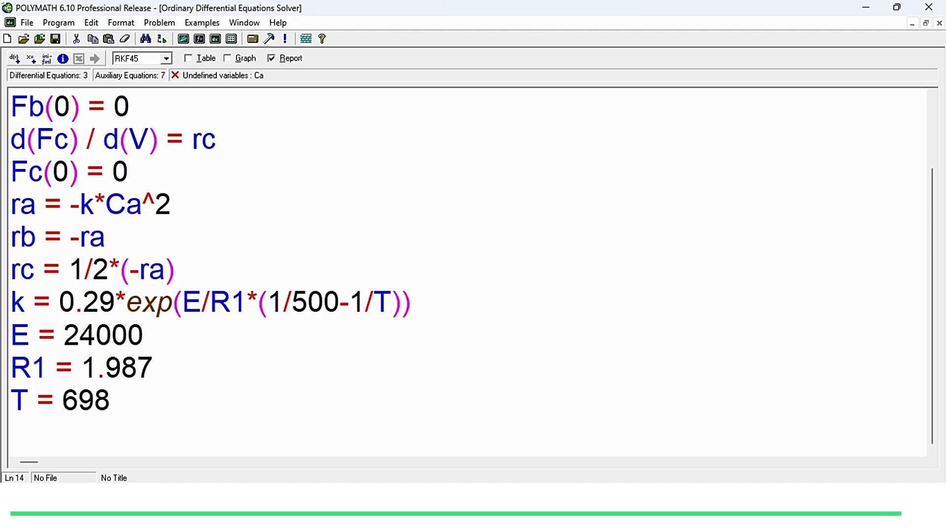
- Define Ca = Ct0*Fa/Ft and Ct0 = P/R2/T
{"action": "type", "text": "Ca = Ct0"}
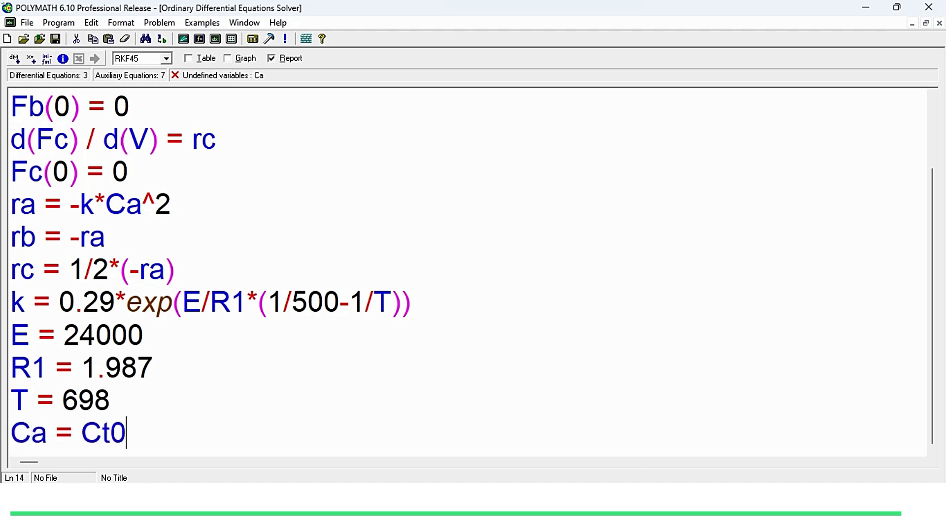
{"action": "type", "text": "*Fa/Ft"}
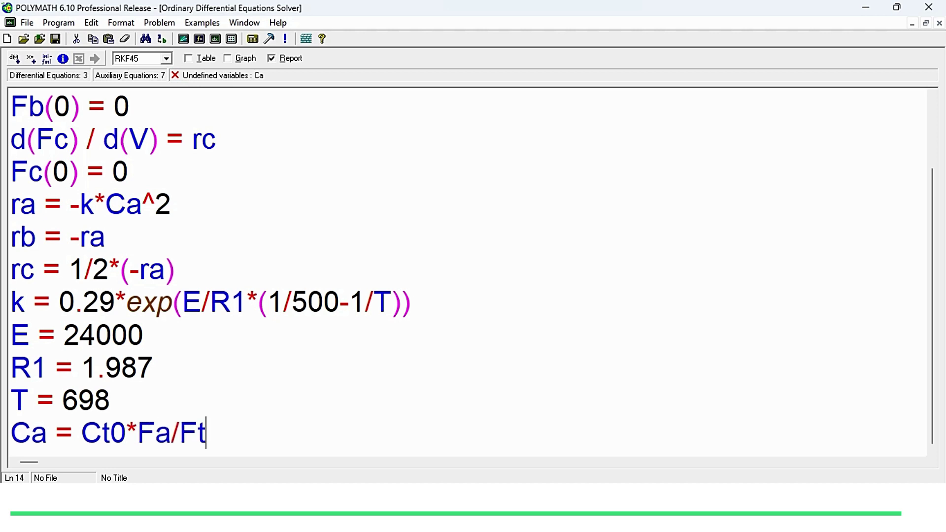
{"action": "key", "text": "Return"}
{"action": "type", "text": "Ct0 "}
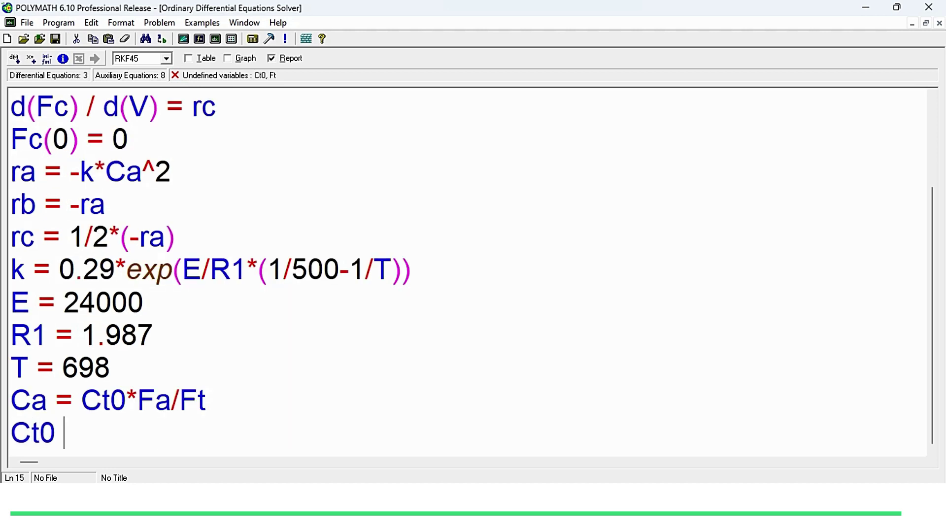
{"action": "type", "text": "= P/R"}
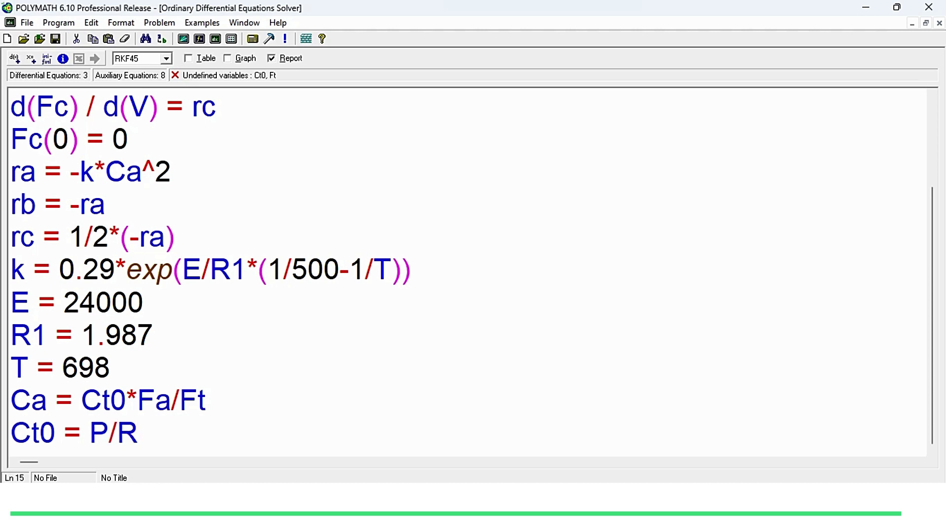
{"action": "type", "text": "2/T"}
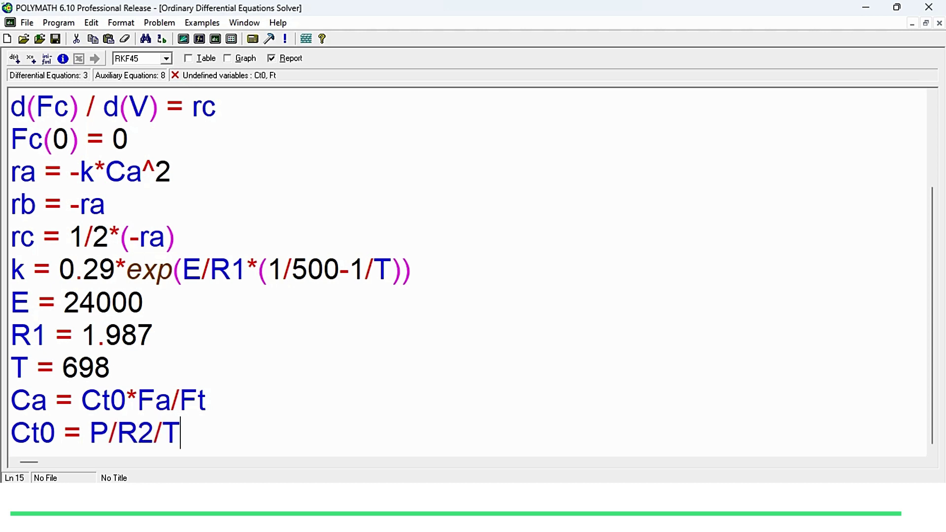
{"action": "key", "text": "Return"}
- Define R2 = 8.314, P = 1641 and Ft = Fa + Fb + Fc
{"action": "type", "text": "R2"}
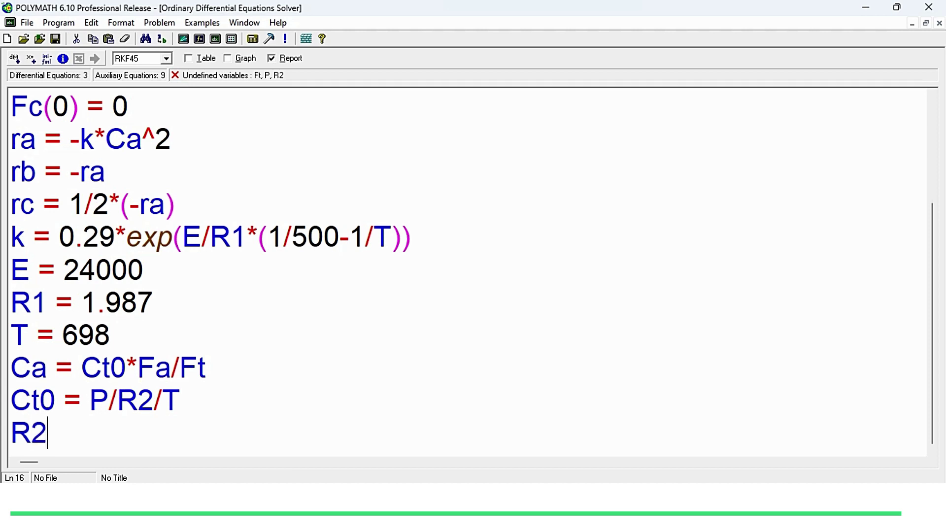
{"action": "type", "text": " = 8.314"}
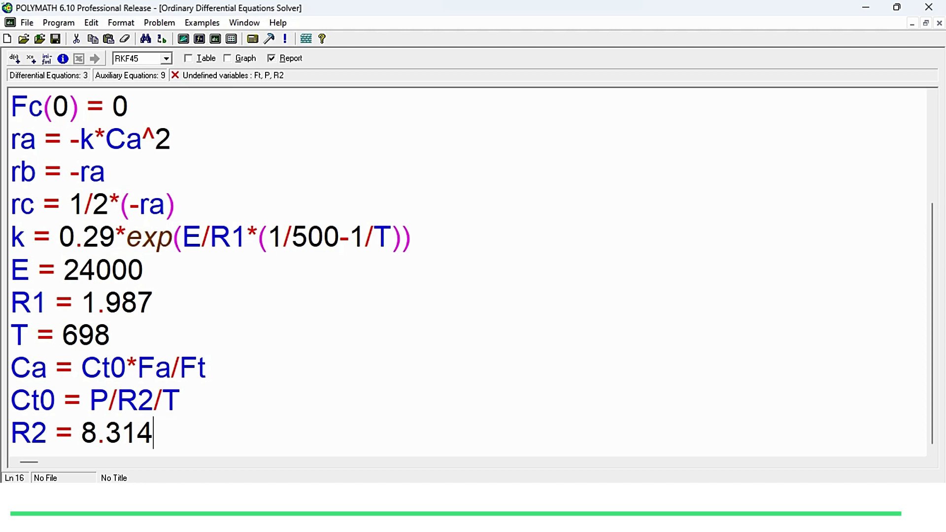
{"action": "key", "text": "Return"}
{"action": "type", "text": "P = 1641"}
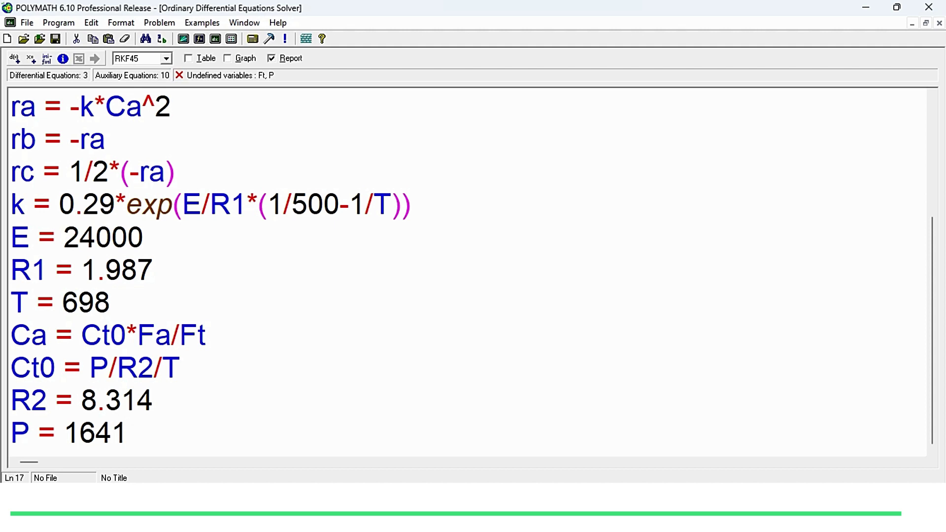
{"action": "key", "text": "Return"}
{"action": "type", "text": "Ft = "}
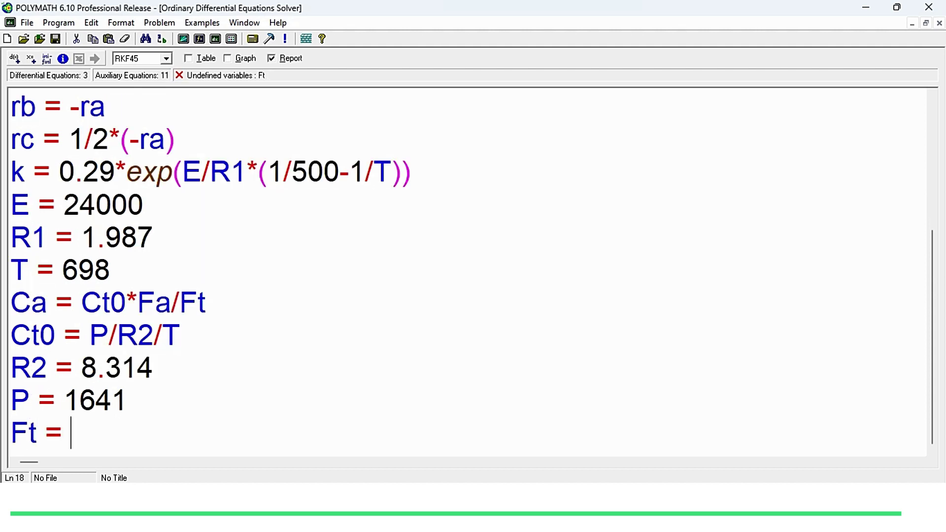
{"action": "type", "text": "Fa + Fb "}
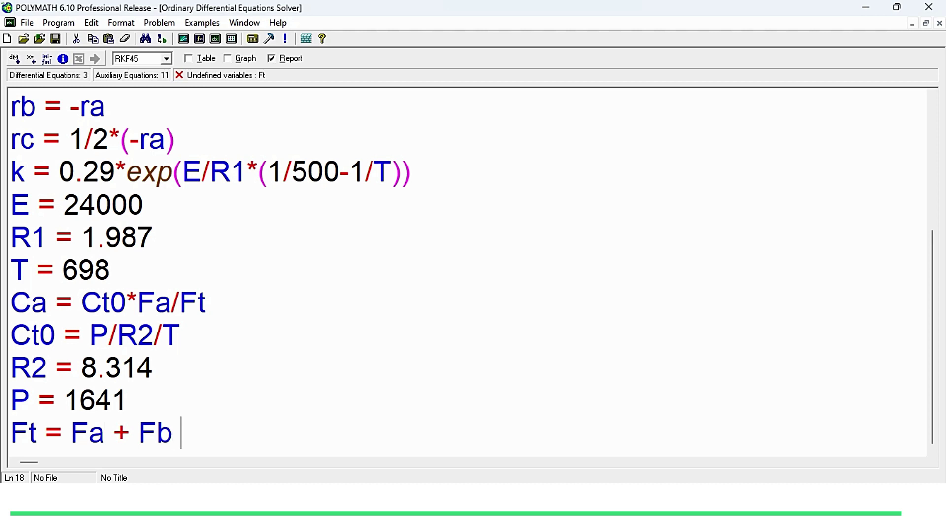
{"action": "type", "text": "+ Fc"}
{"action": "key", "text": "Return"}
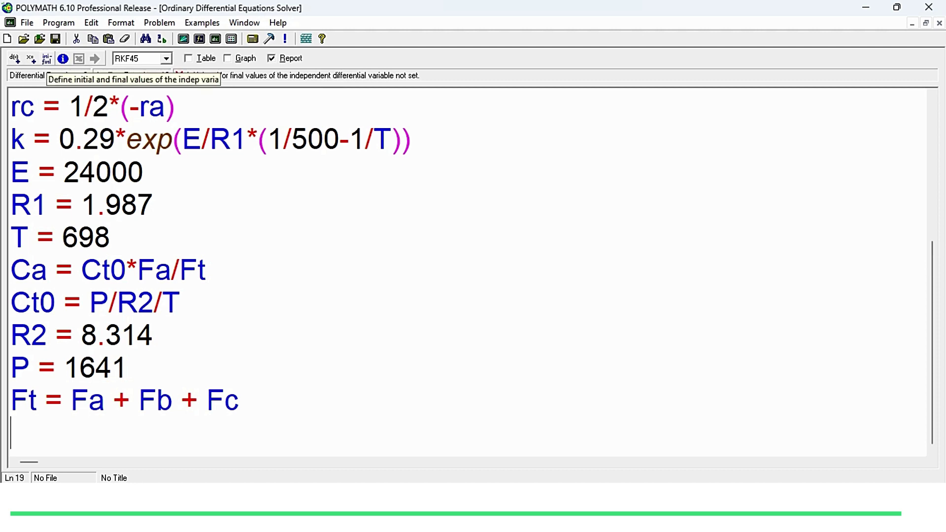
- Set the integration limits for V to V(0) = 0 and V(f) = 1e-5
{"action": "left_click", "coordinate": [47, 58]}
{"action": "type", "text": "0"}
{"action": "key", "text": "Return"}
{"action": "type", "text": "1"}
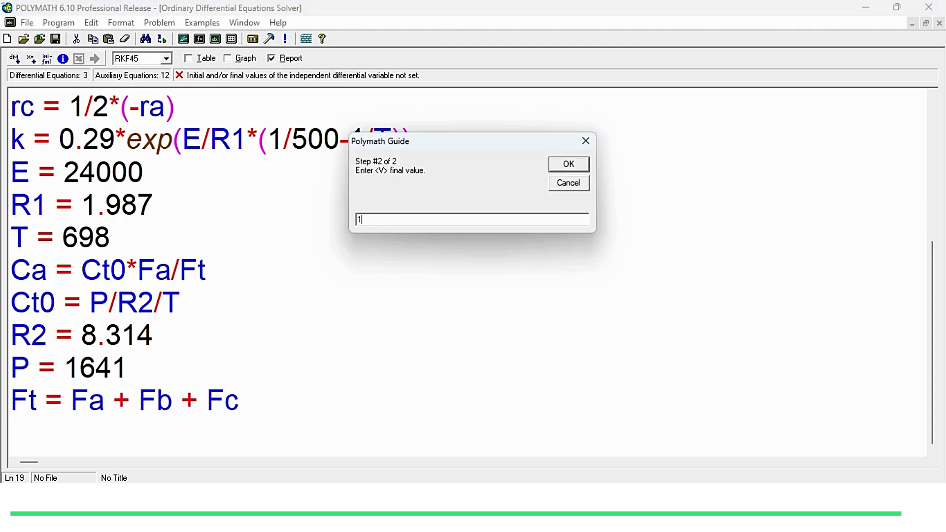
{"action": "type", "text": "e-5"}
{"action": "key", "text": "Return"}
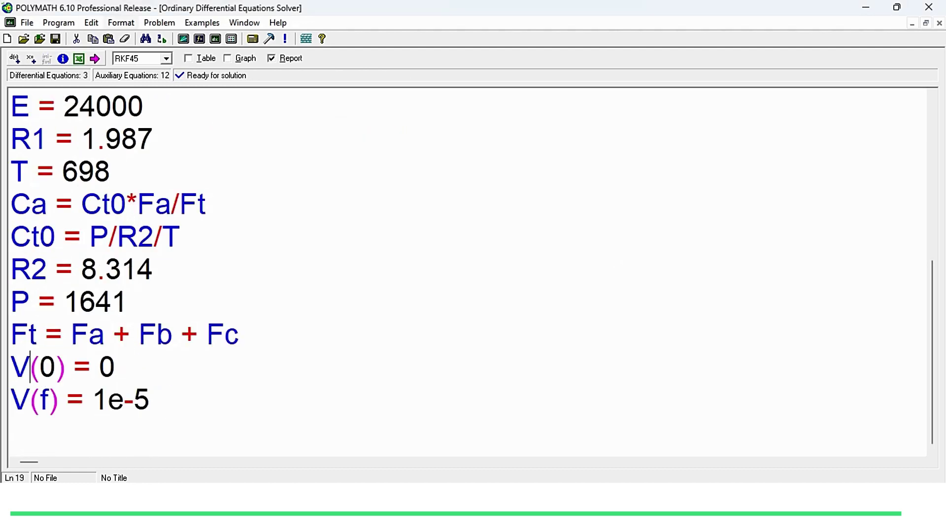
- Add the conversion X = 1-Fa/Fa0 and Fa0 = 2.26e-5 to the model
{"action": "left_click", "coordinate": [10, 439]}
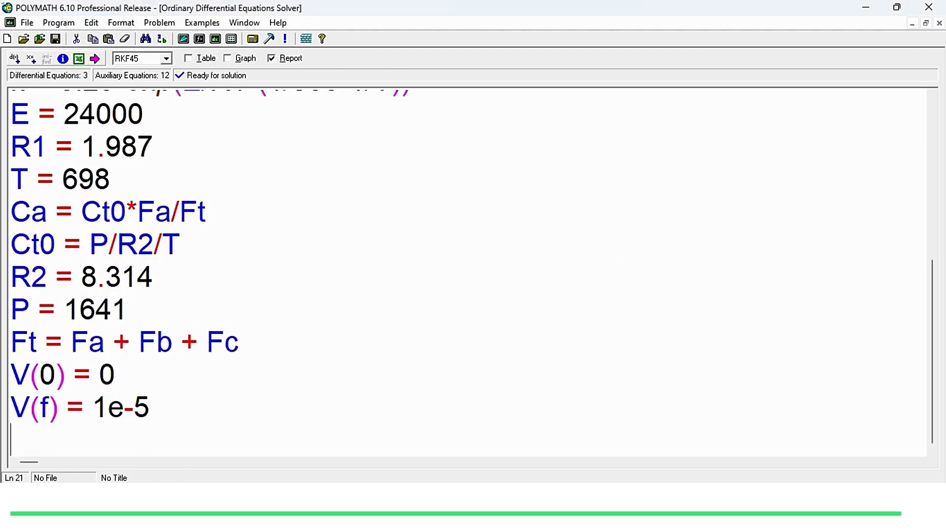
{"action": "type", "text": "X = "}
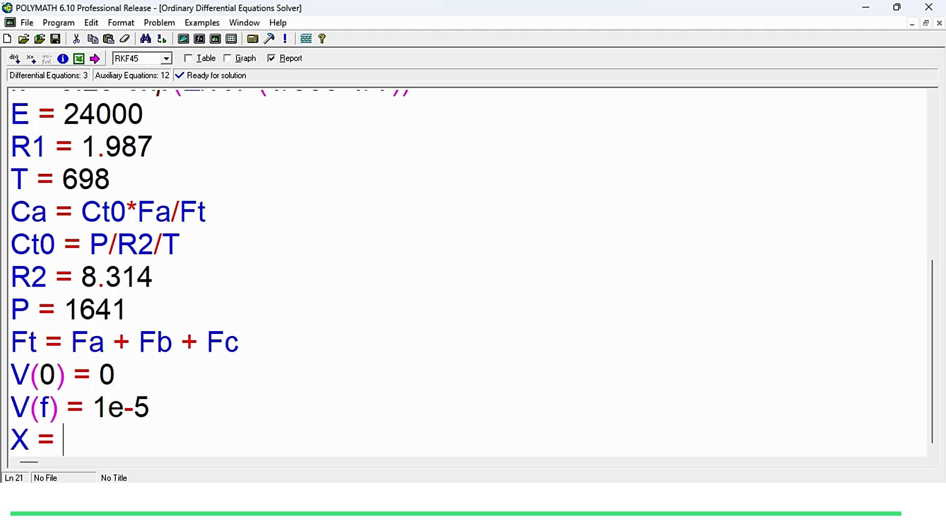
{"action": "type", "text": "1-Fa/Fa0"}
{"action": "key", "text": "Return"}
{"action": "type", "text": "F"}
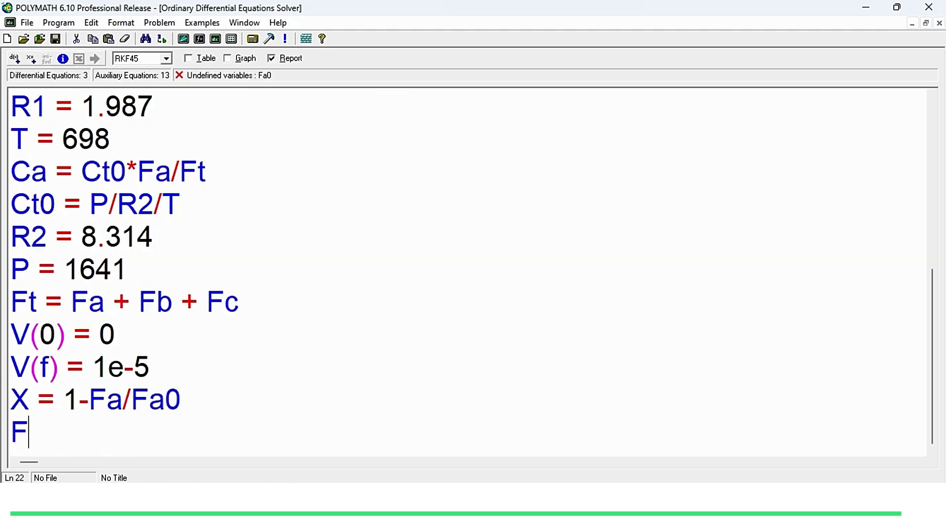
{"action": "type", "text": "a0 = 2.26e-5"}
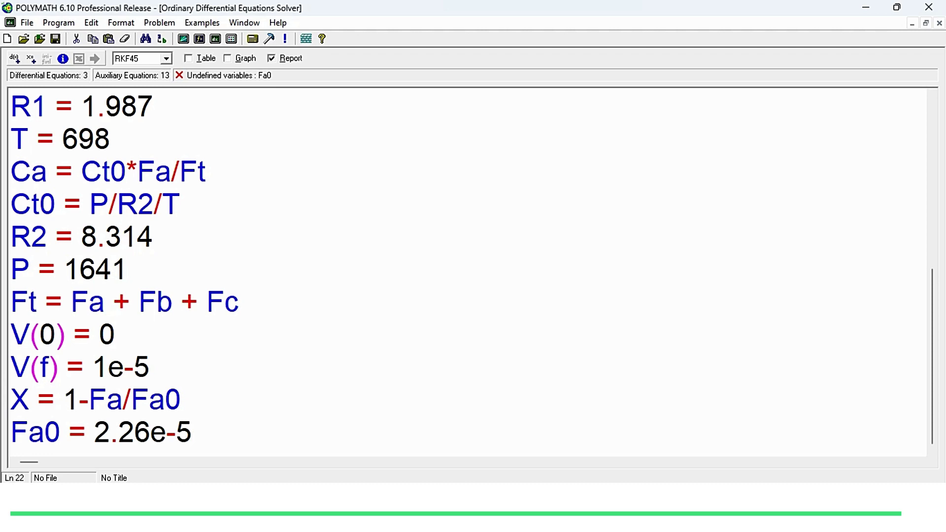
{"action": "scroll", "coordinate": [468, 271], "scroll_direction": "up", "scroll_amount": 4}
{"action": "scroll", "coordinate": [469, 271], "scroll_direction": "up", "scroll_amount": 1}
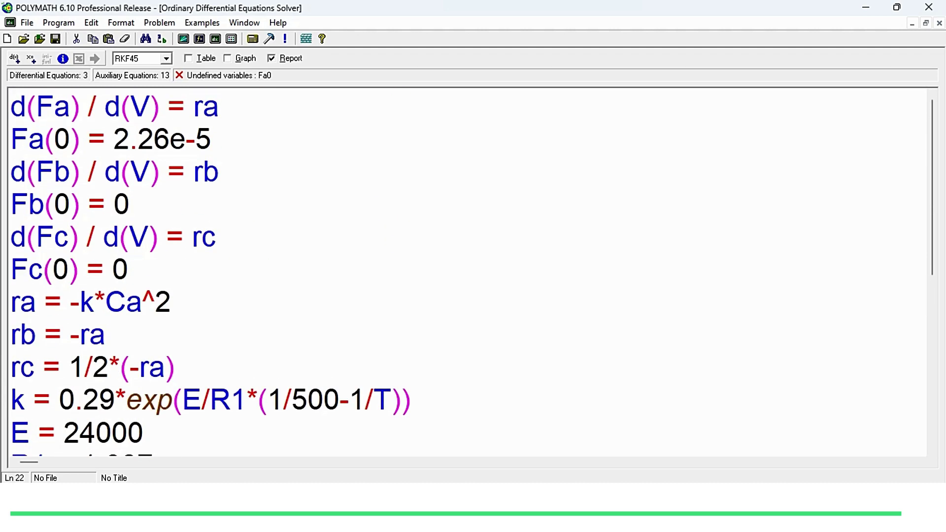
{"action": "scroll", "coordinate": [468, 271], "scroll_direction": "down", "scroll_amount": 4}
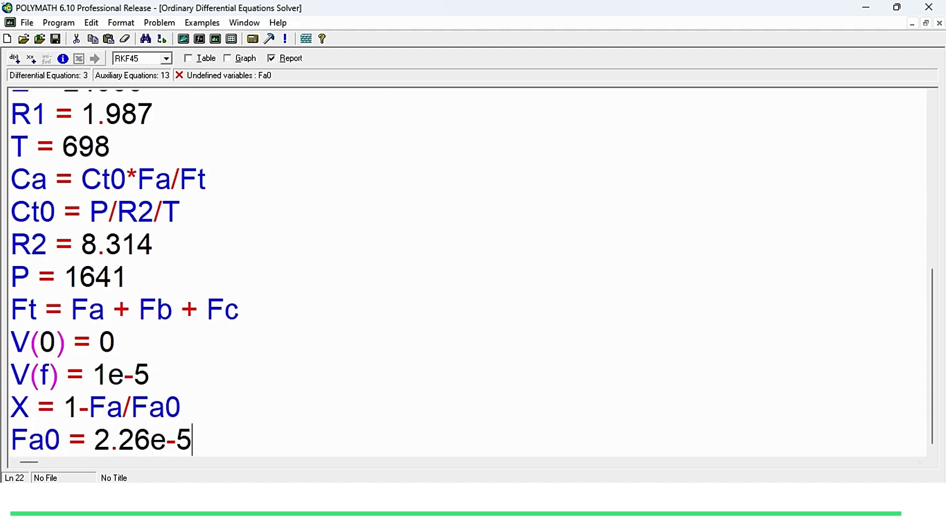
{"action": "left_click", "coordinate": [128, 277]}
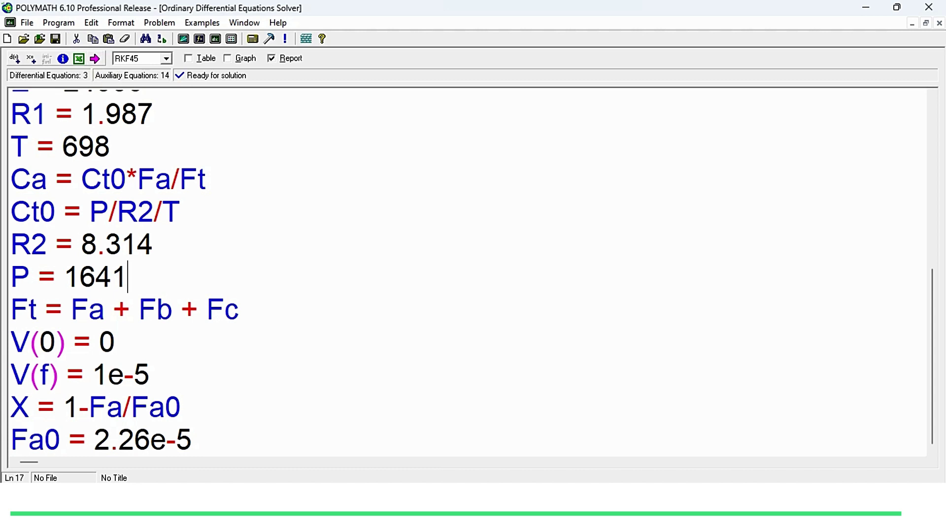
- Solve the model, review the report showing X = 0.8453416, then close it
{"action": "left_click", "coordinate": [94, 58]}
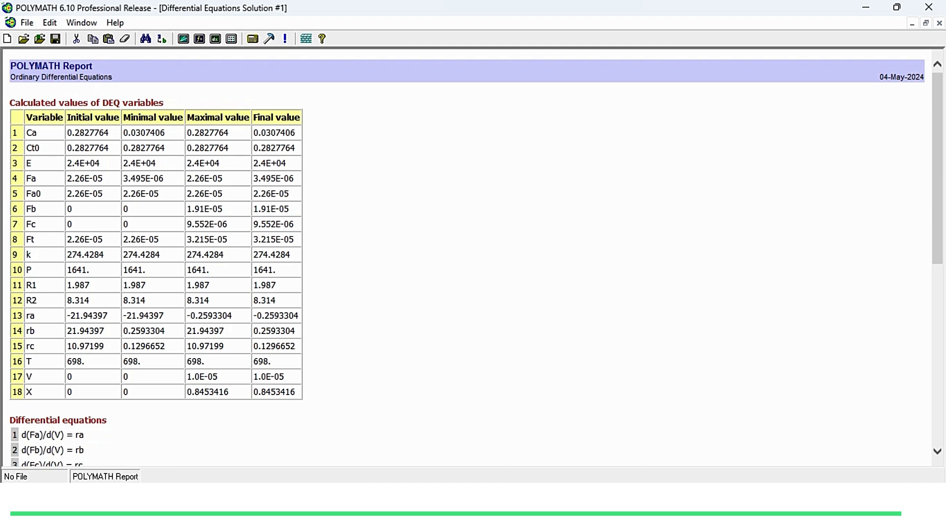
{"action": "key", "text": "ctrl+F4"}
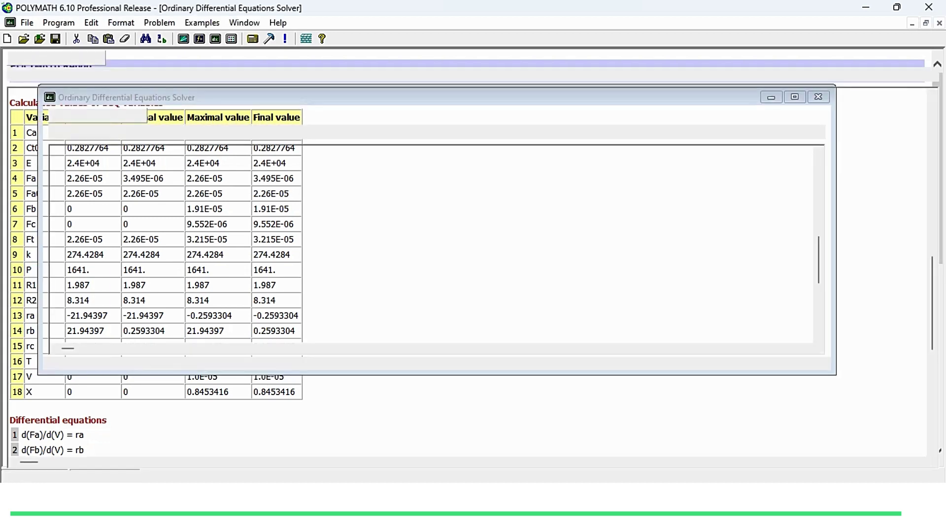
{"action": "scroll", "coordinate": [472, 273], "scroll_direction": "down", "scroll_amount": 1}
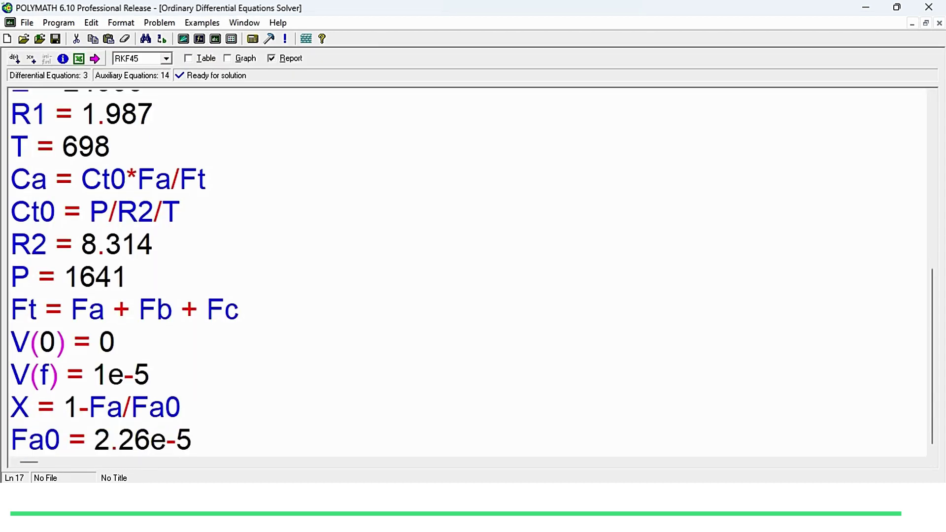
- Change V(f) to 1.042e-5, re-solve, and enable graph and table output
{"action": "left_click", "coordinate": [109, 374]}
{"action": "type", "text": ".042"}
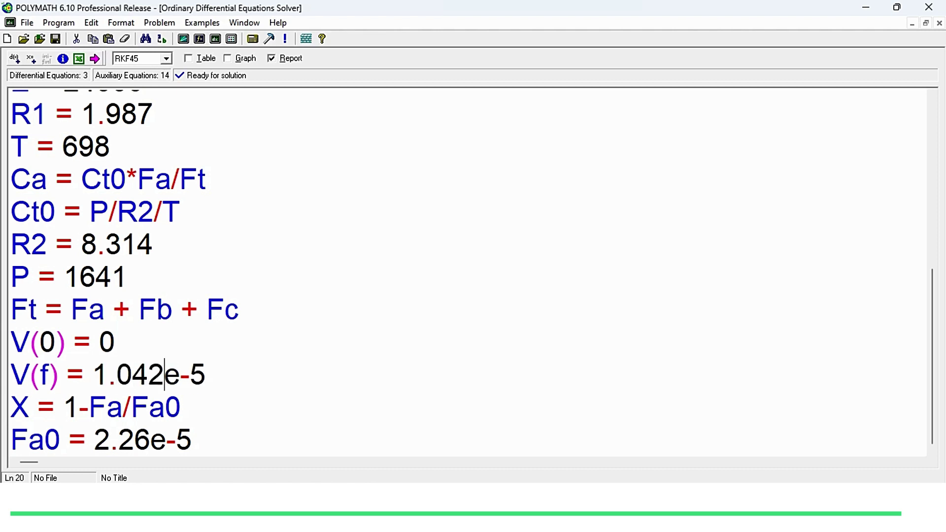
{"action": "left_click", "coordinate": [95, 59]}
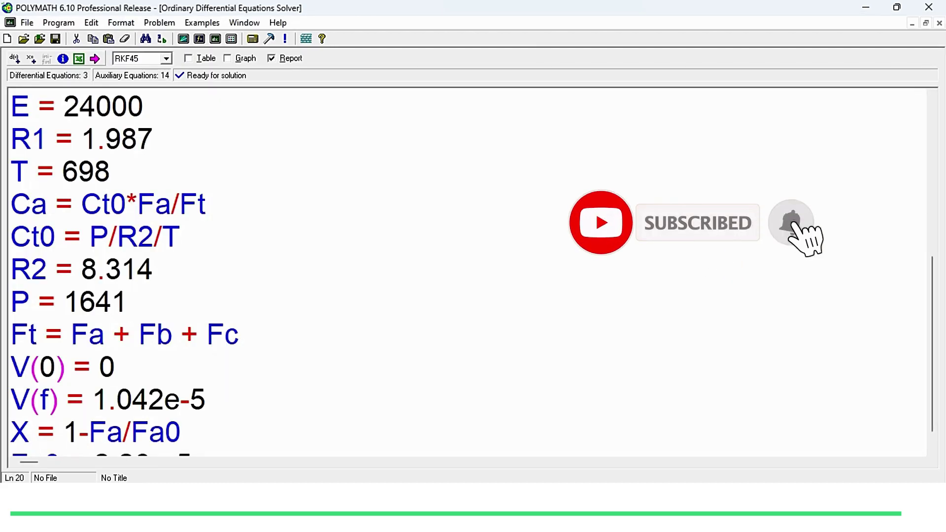
{"action": "key", "text": "alt+g"}
{"action": "key", "text": "space"}
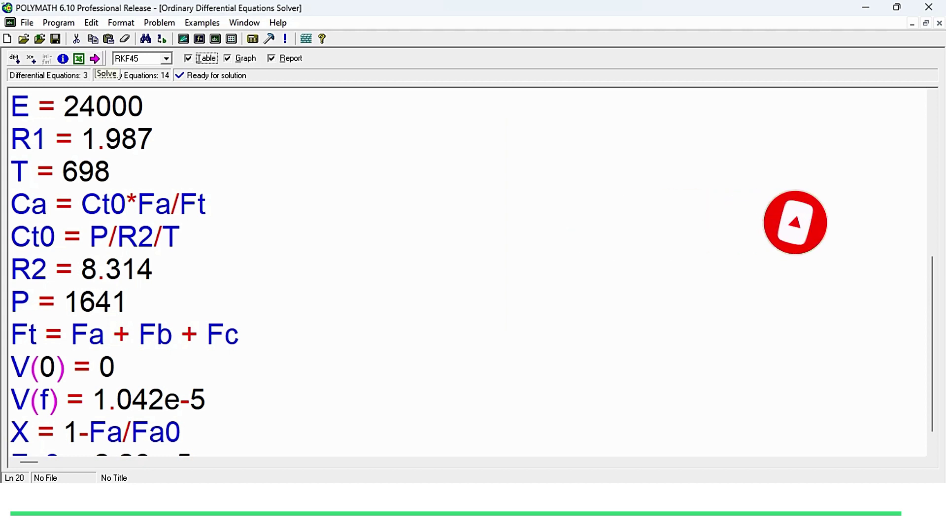
- Solve with RKF45 to produce the results table of V, Fa, Fb, Fc, Ca and ra
{"action": "key", "text": "F5"}
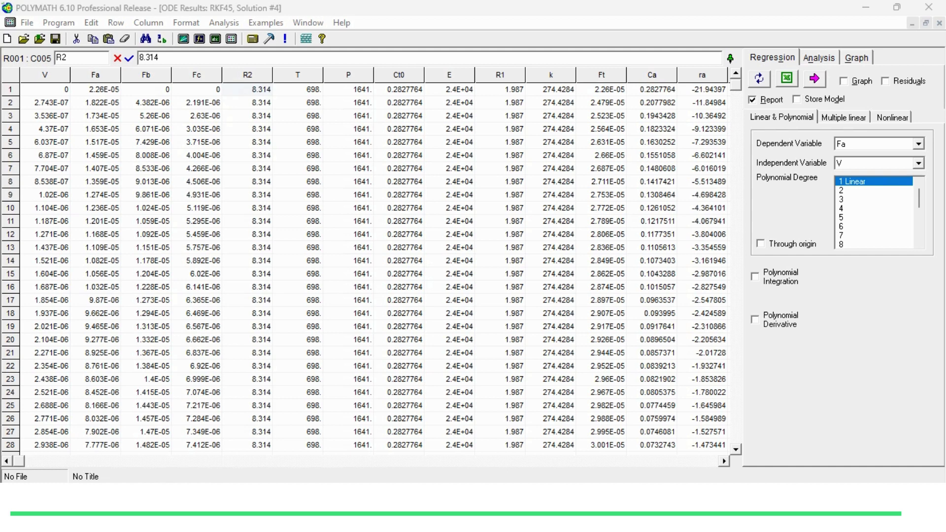
{"action": "scroll", "coordinate": [370, 267], "scroll_direction": "right", "scroll_amount": 4}
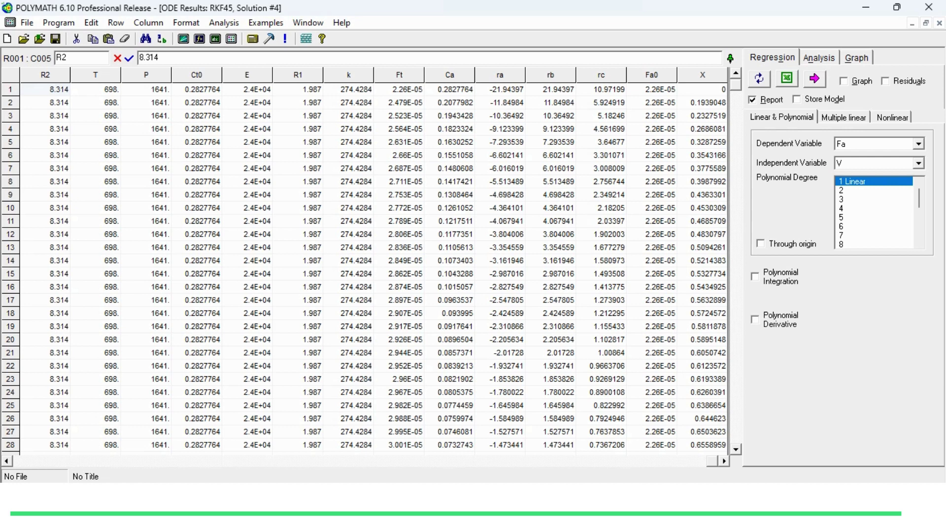
{"action": "scroll", "coordinate": [365, 266], "scroll_direction": "down", "scroll_amount": 6}
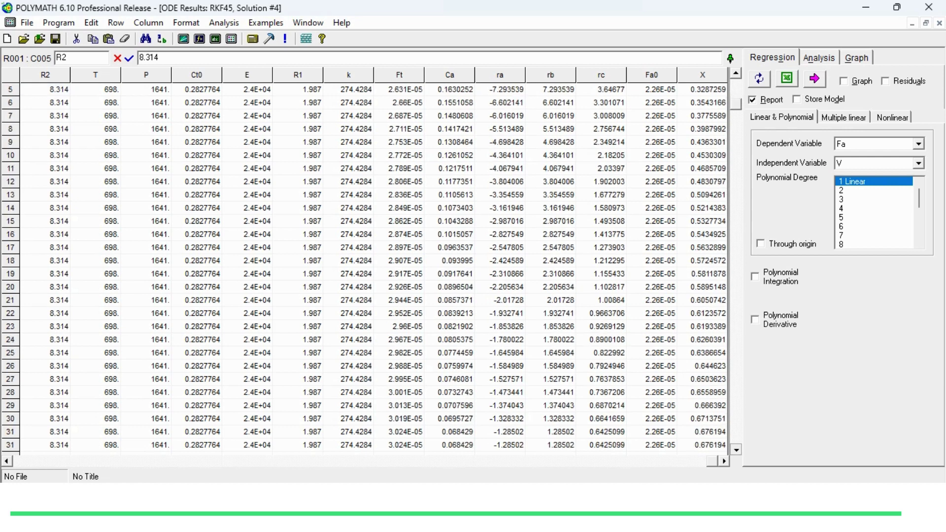
{"action": "scroll", "coordinate": [365, 266], "scroll_direction": "down", "scroll_amount": 9}
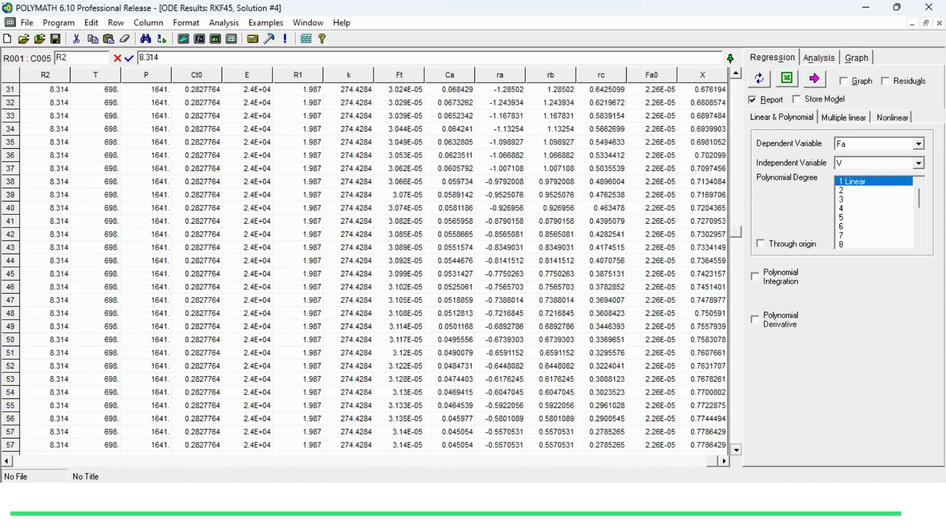
{"action": "scroll", "coordinate": [364, 266], "scroll_direction": "down", "scroll_amount": 9}
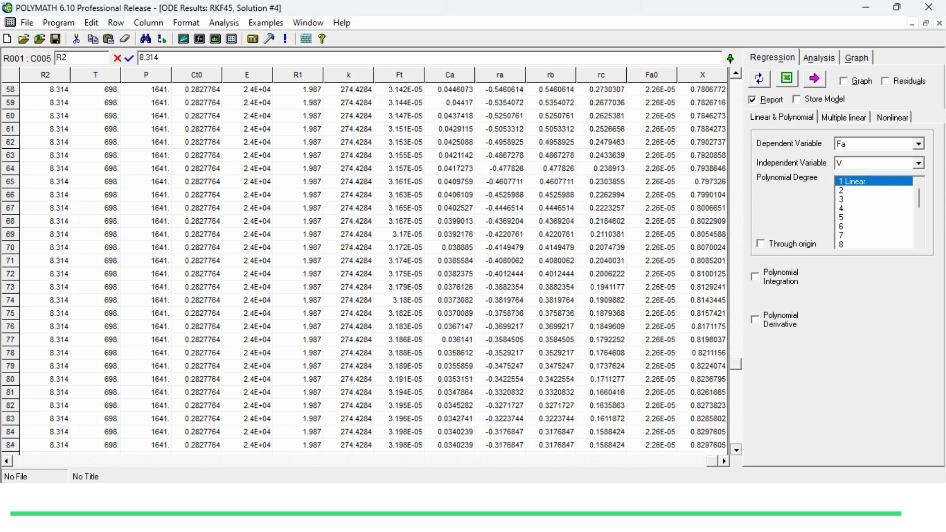
{"action": "scroll", "coordinate": [365, 267], "scroll_direction": "down", "scroll_amount": 1}
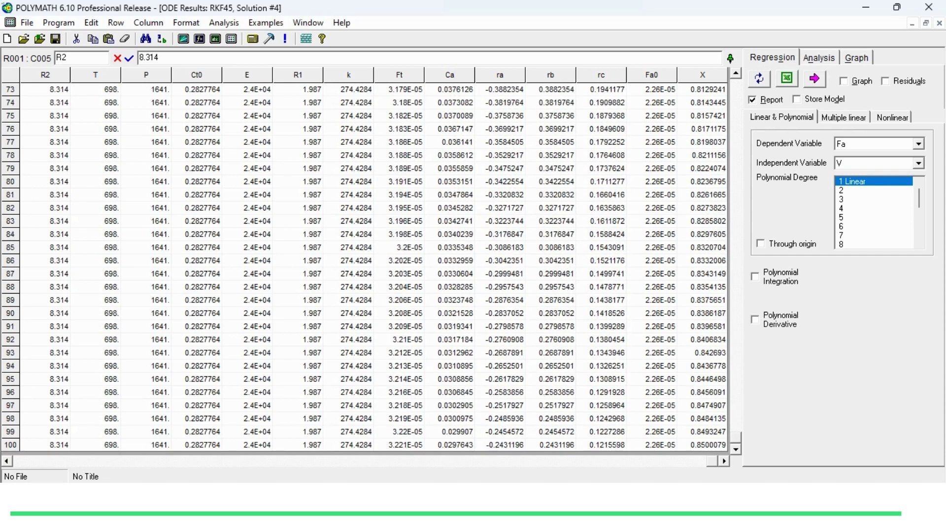